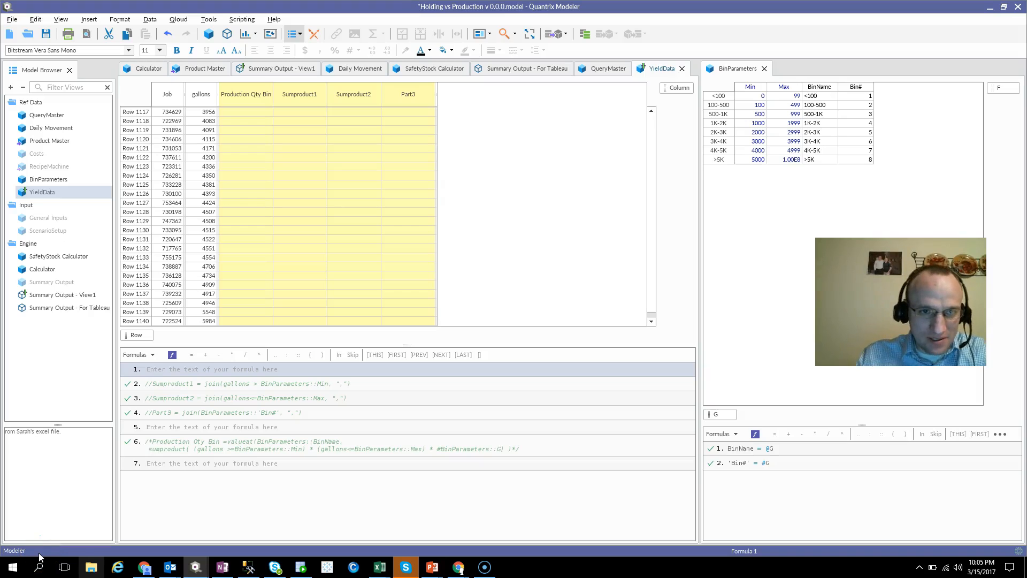
- Compare sample gallons values in YieldData with the Min, Max and Bin# values in BinParameters
left_click(182, 101)
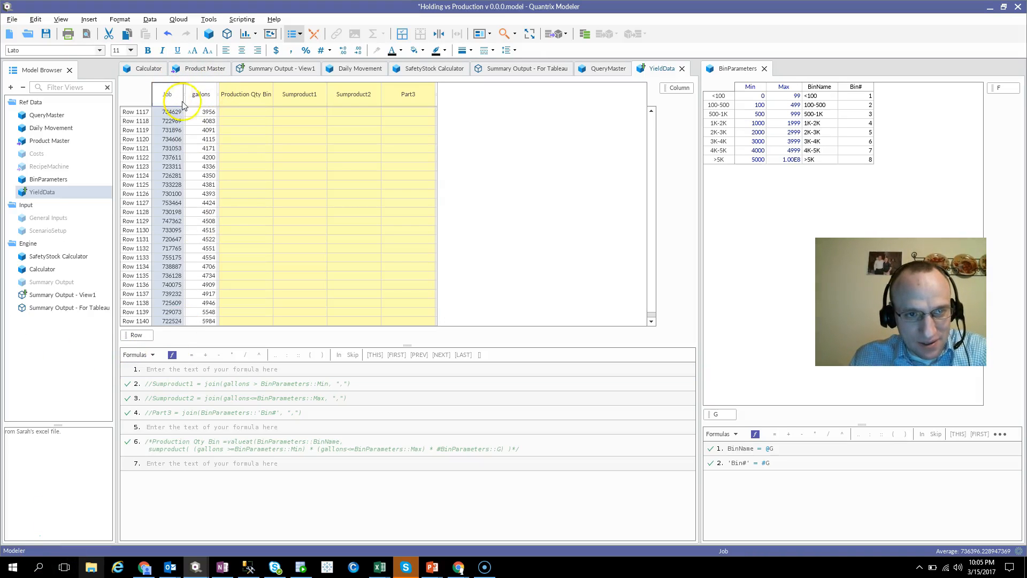
left_click(199, 98)
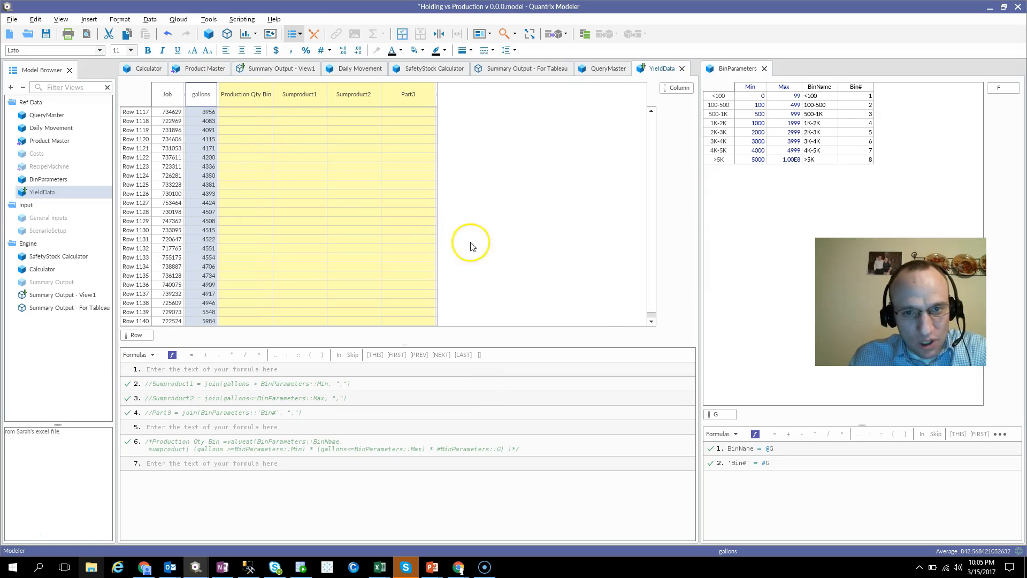
left_click_drag(652, 320, 644, 281)
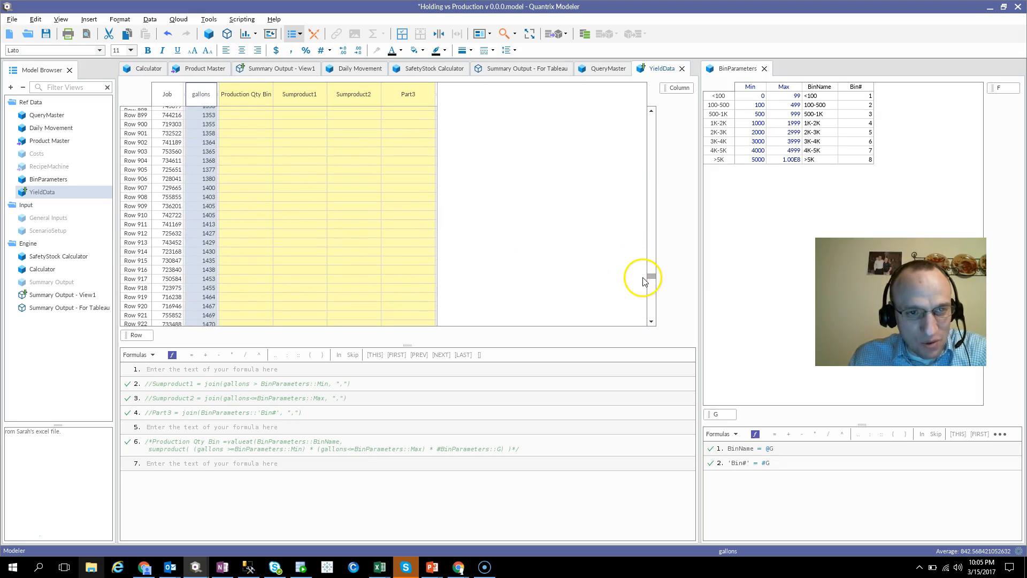
left_click(210, 143)
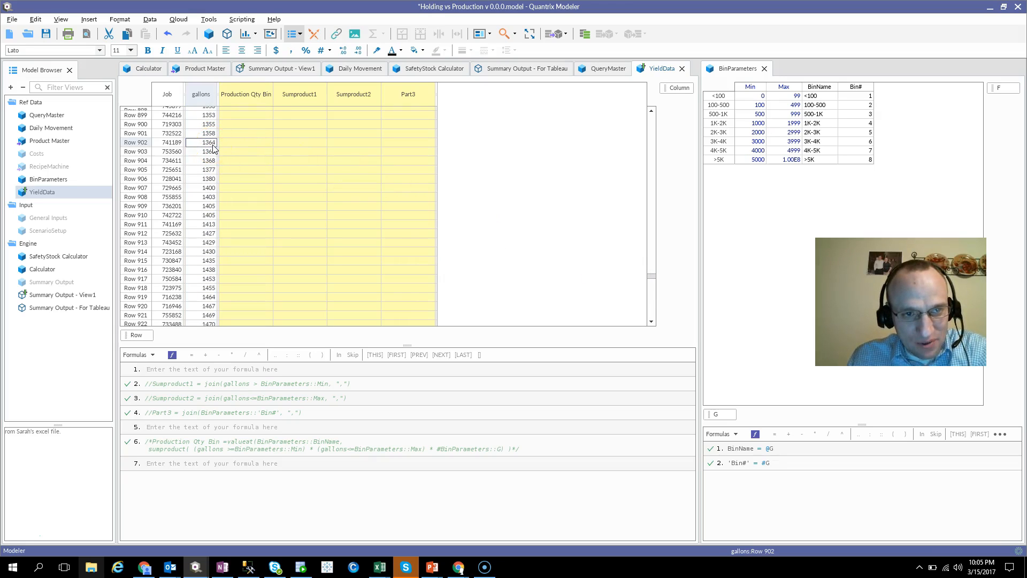
left_click(172, 143)
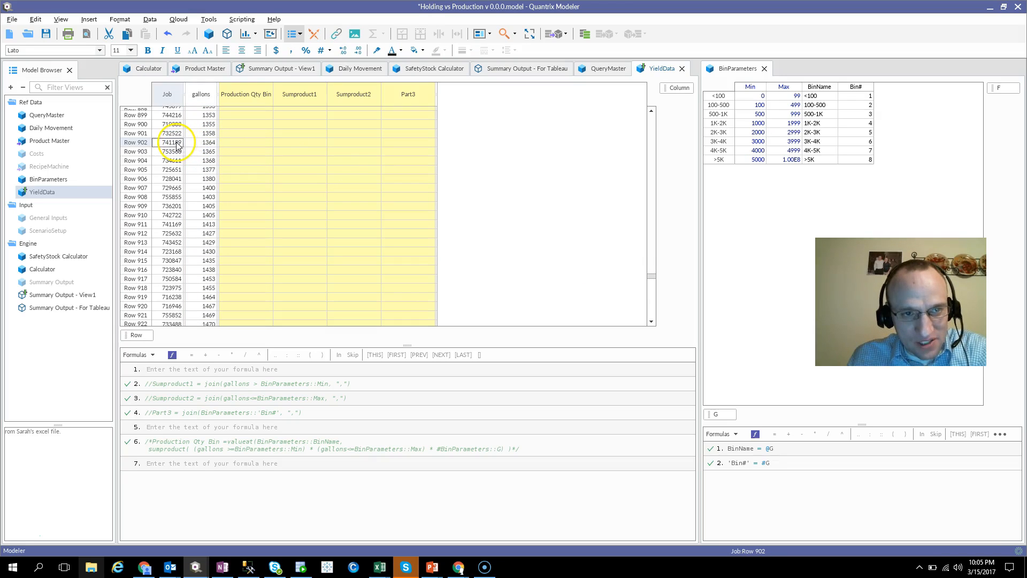
left_click(206, 145)
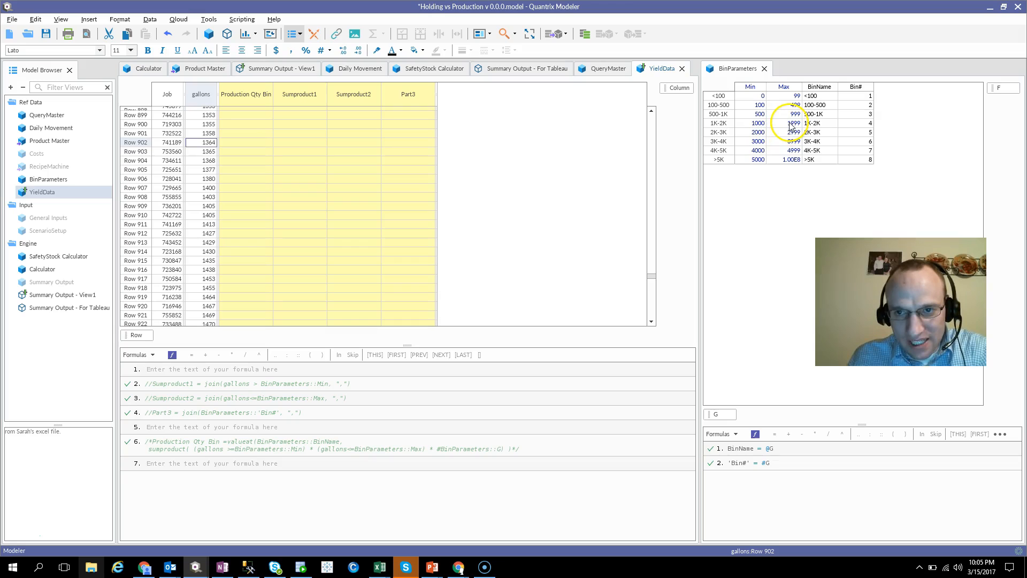
left_click(855, 124)
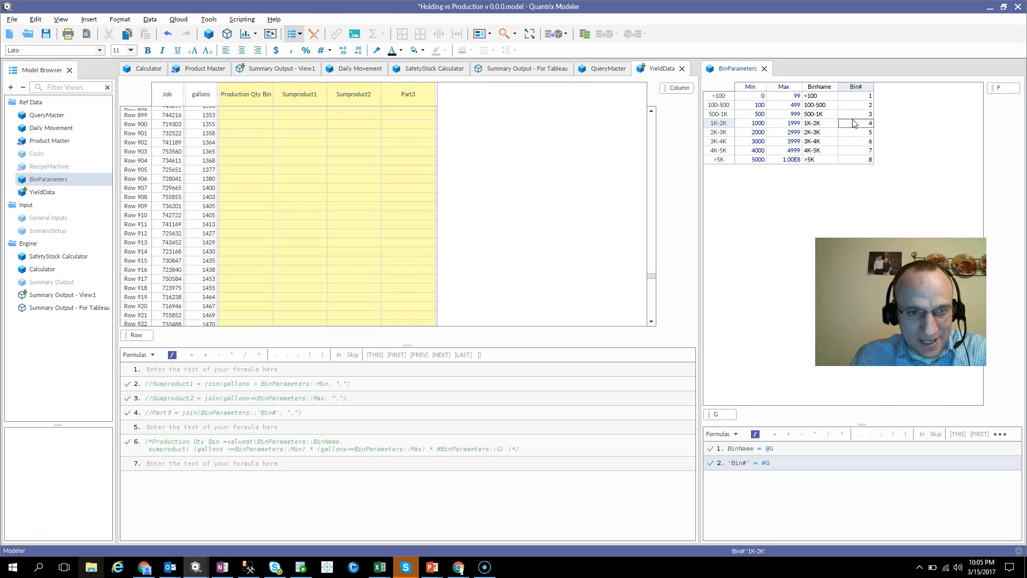
left_click_drag(651, 276, 651, 144)
left_click(202, 169)
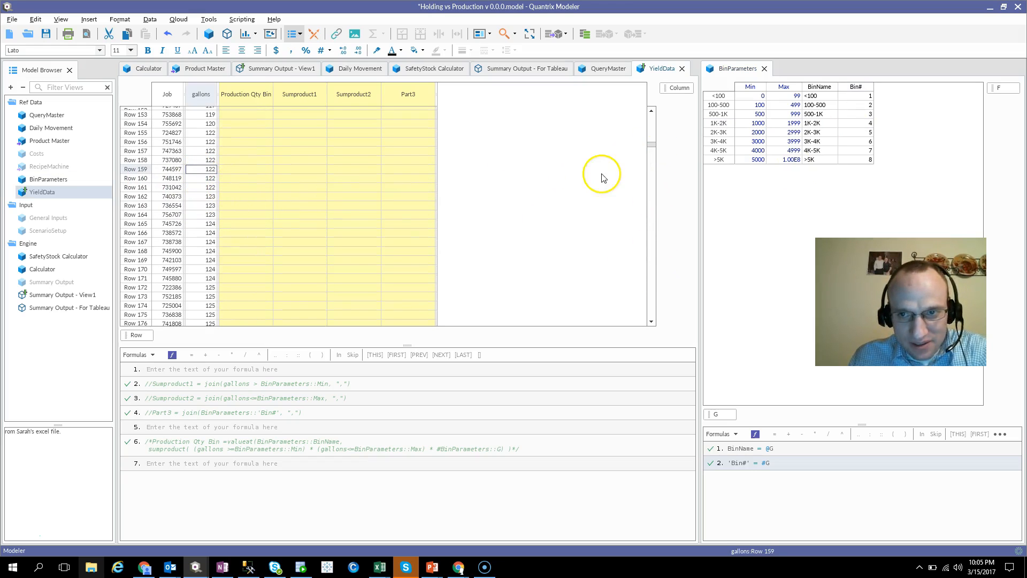
left_click(858, 105)
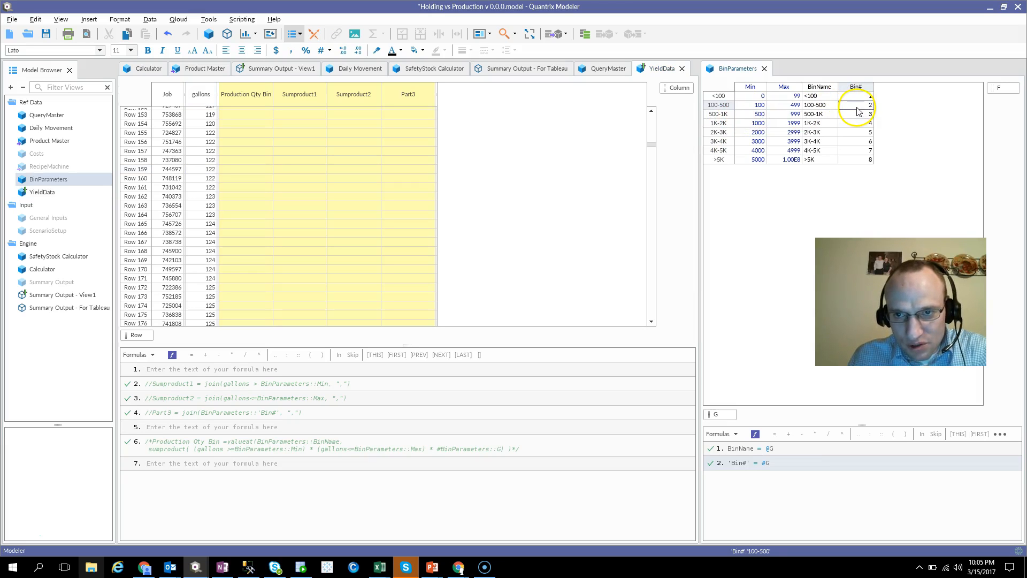
left_click(752, 106)
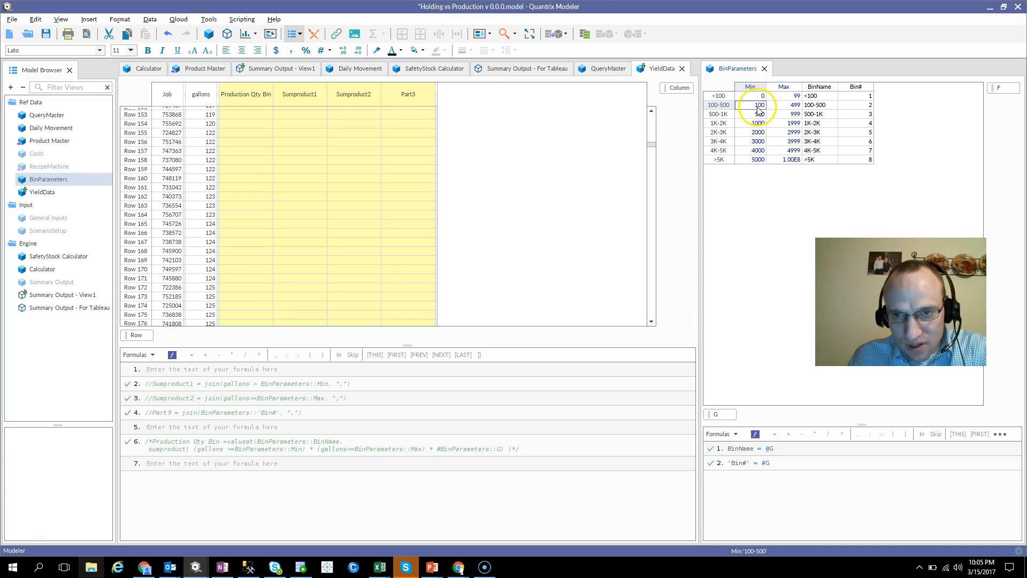
left_click(788, 107)
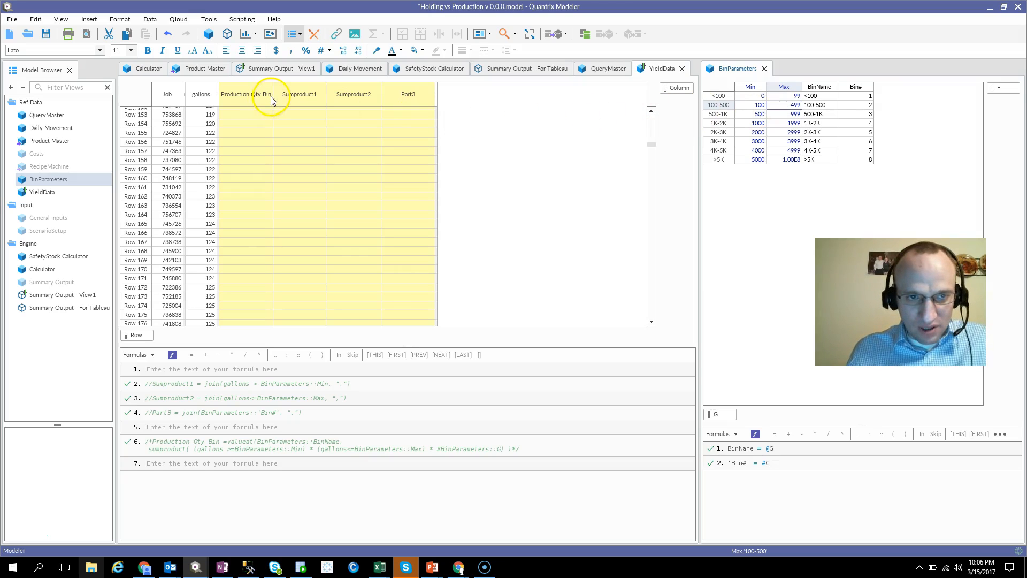
- Start YieldData's first formula as Production Qty Bin = sumproduct( (gallons>=BinParameters::Min ) *
left_click(207, 369)
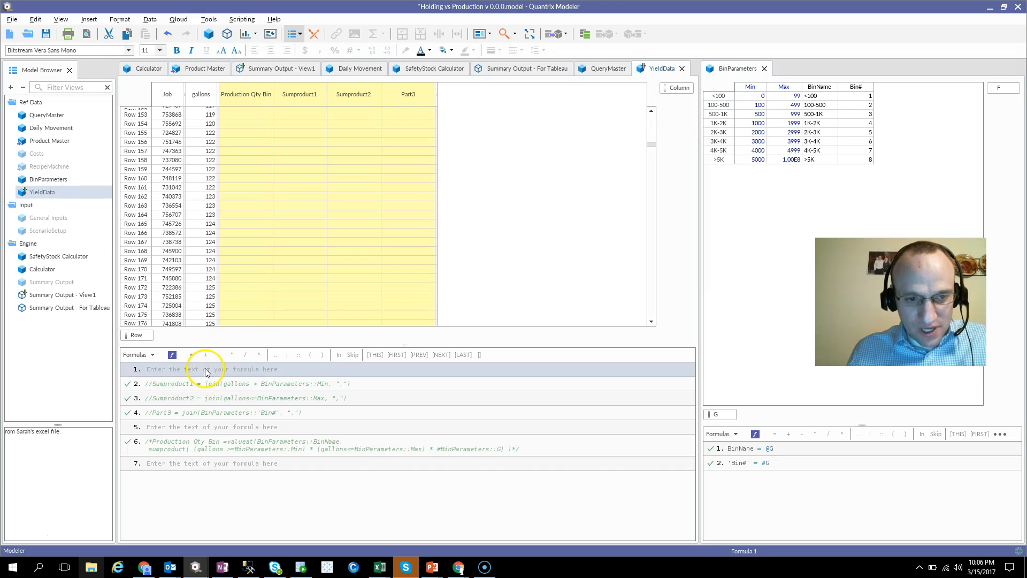
left_click(241, 97)
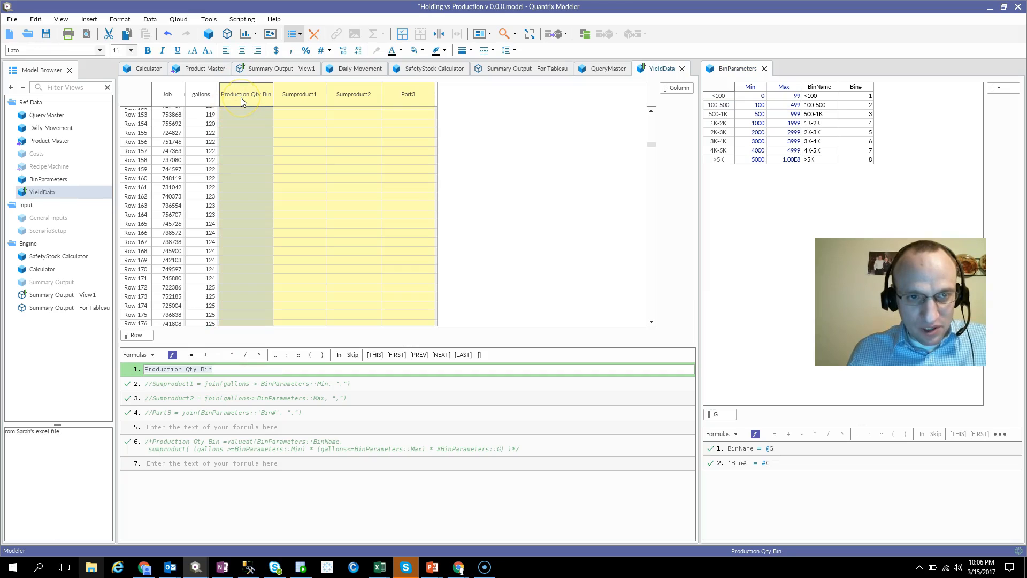
key("Right")
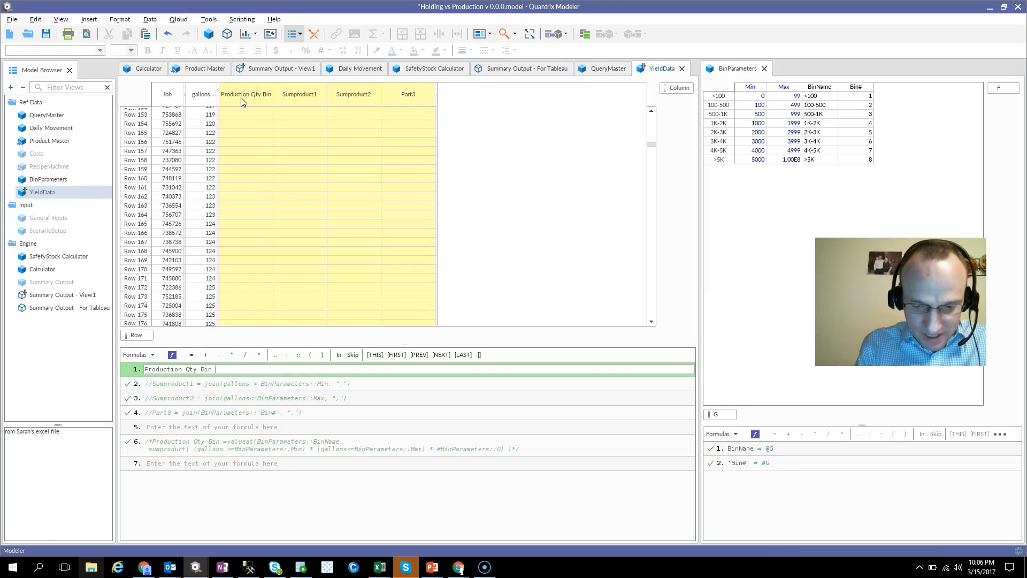
type("= sumproduct(")
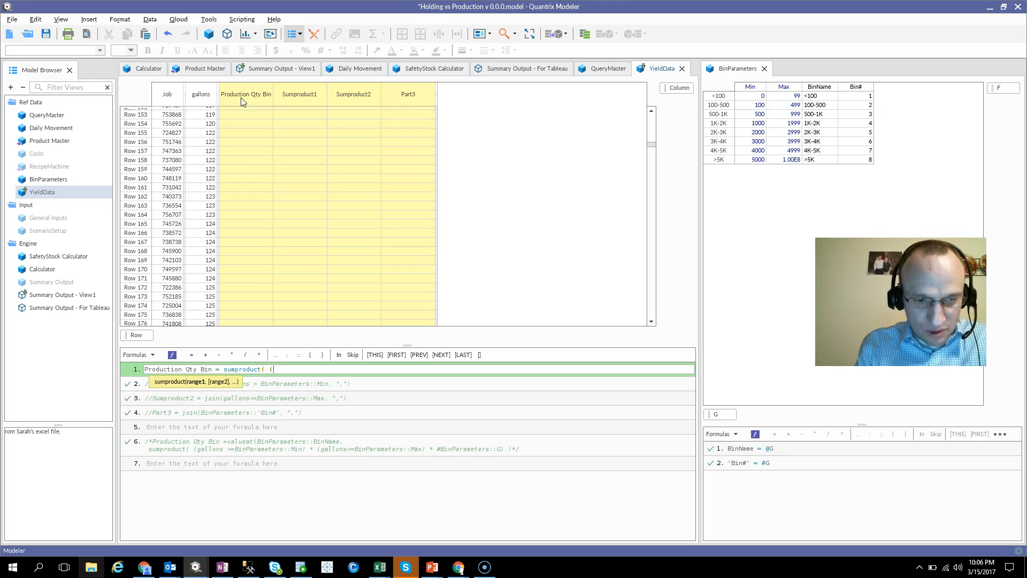
type(" (")
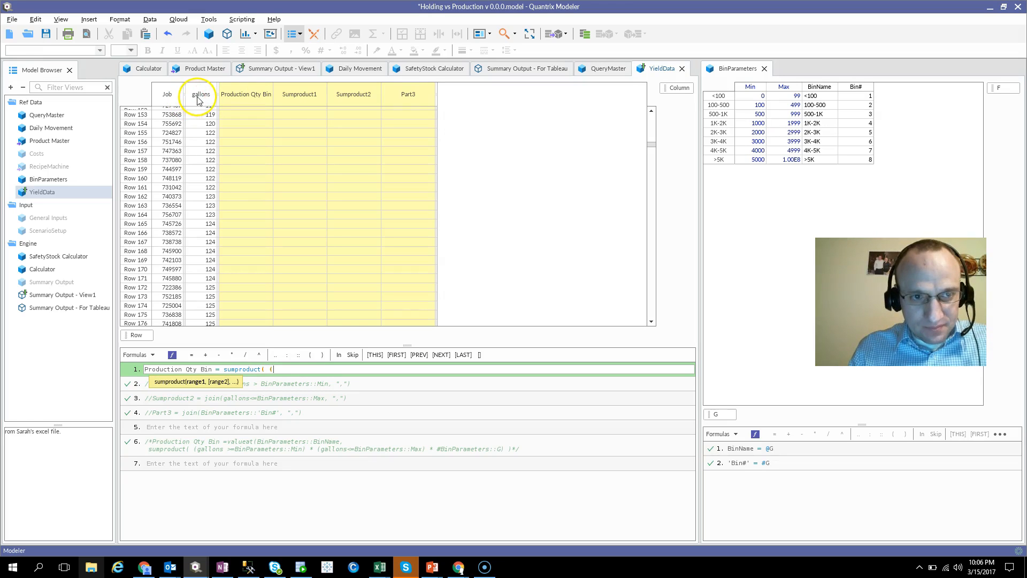
left_click(199, 97)
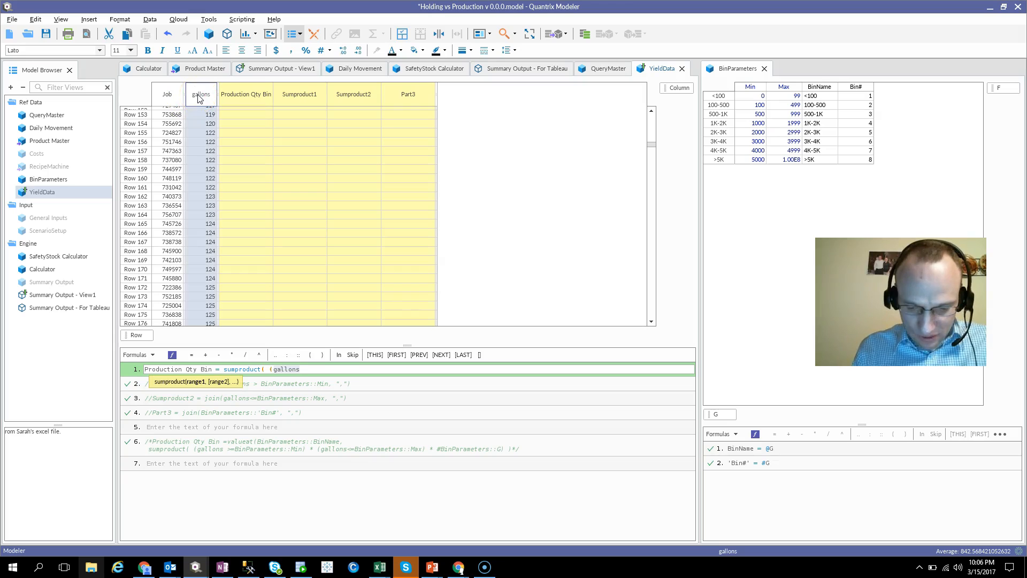
type(">")
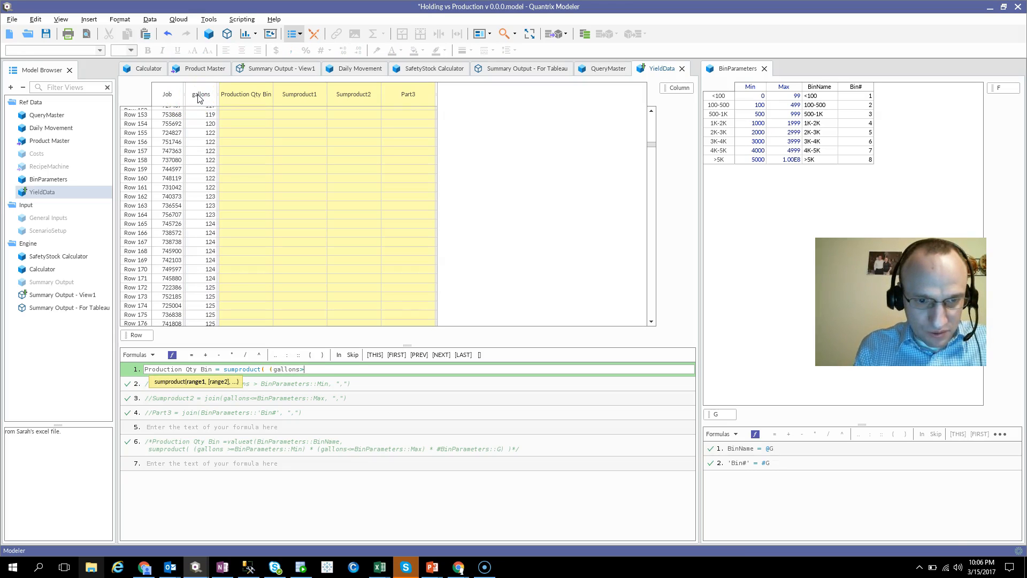
type("=")
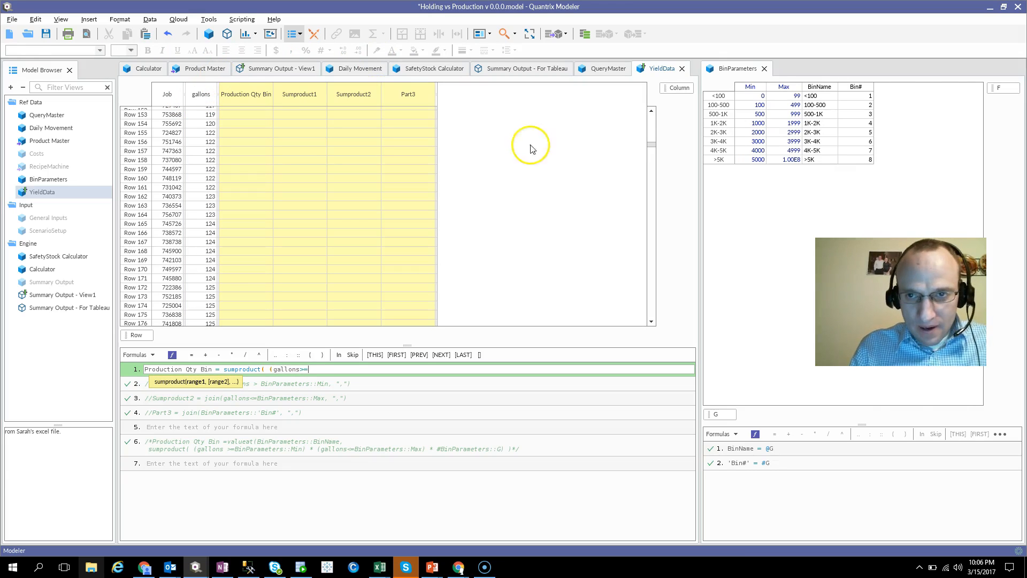
left_click(754, 88)
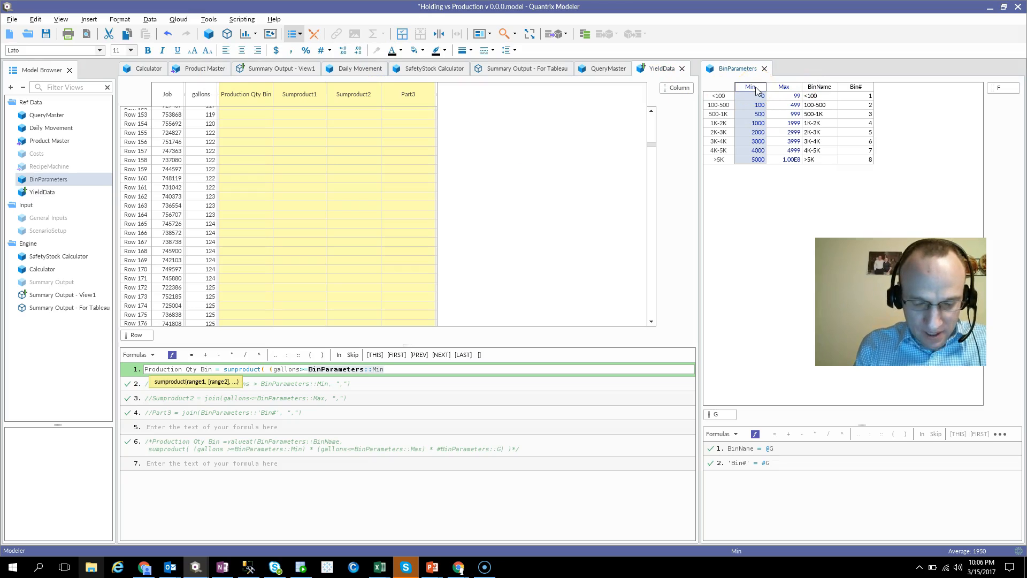
type(") * ")
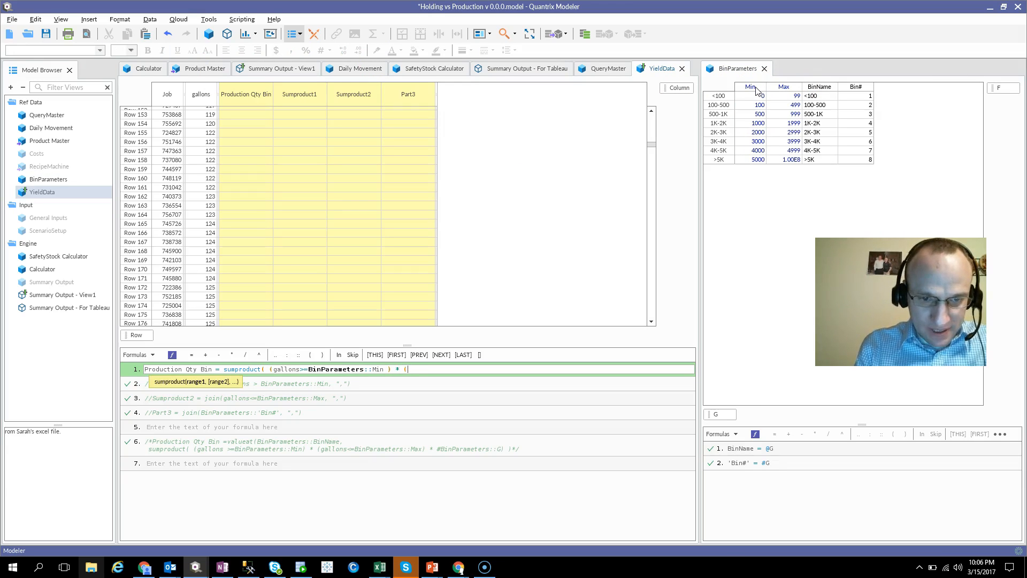
- Complete the sumproduct formula with the factors (gallons<=BinParameters::Max) * (BinParameters::'Bin#') )
type("(")
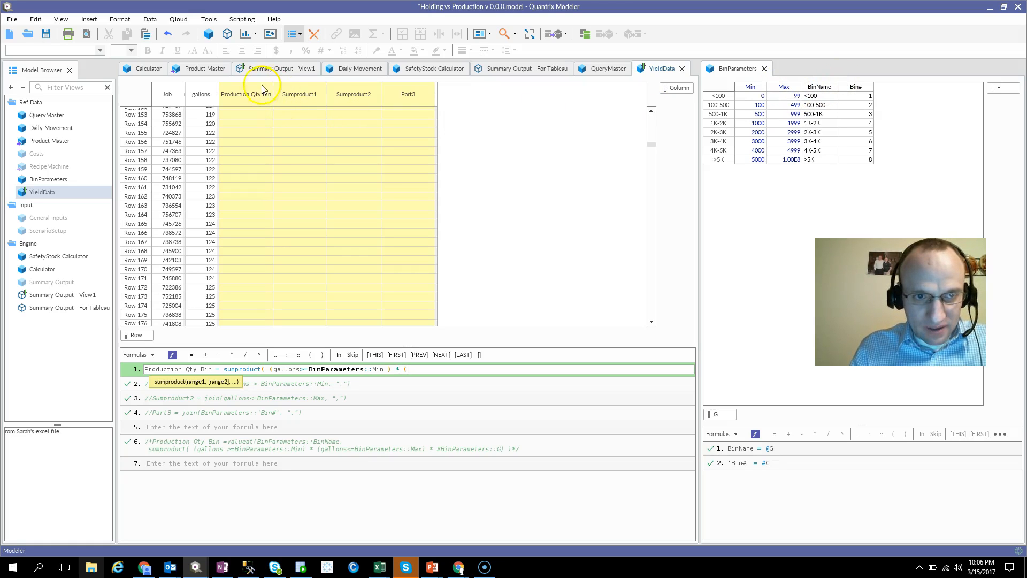
left_click(202, 97)
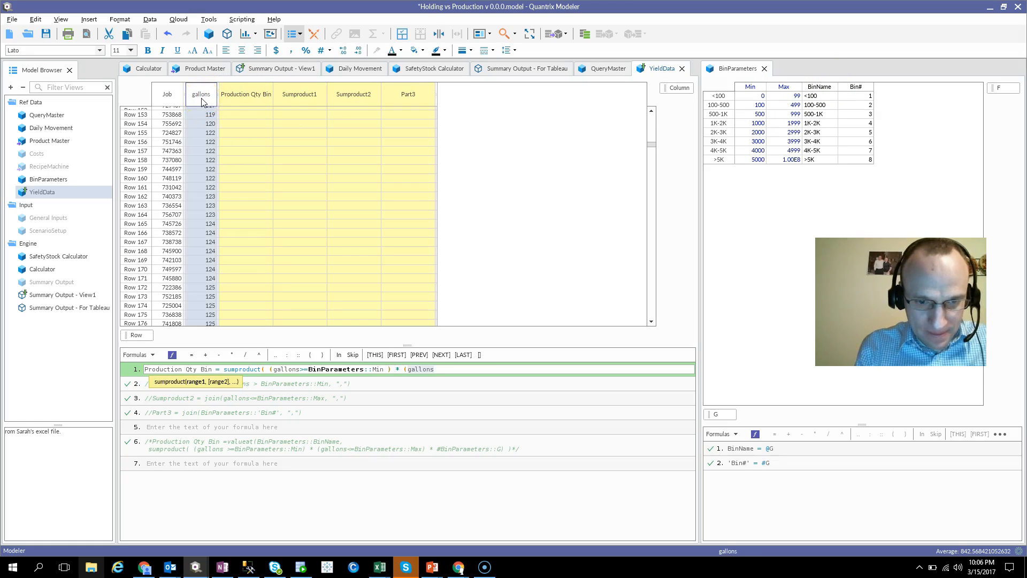
type("<=")
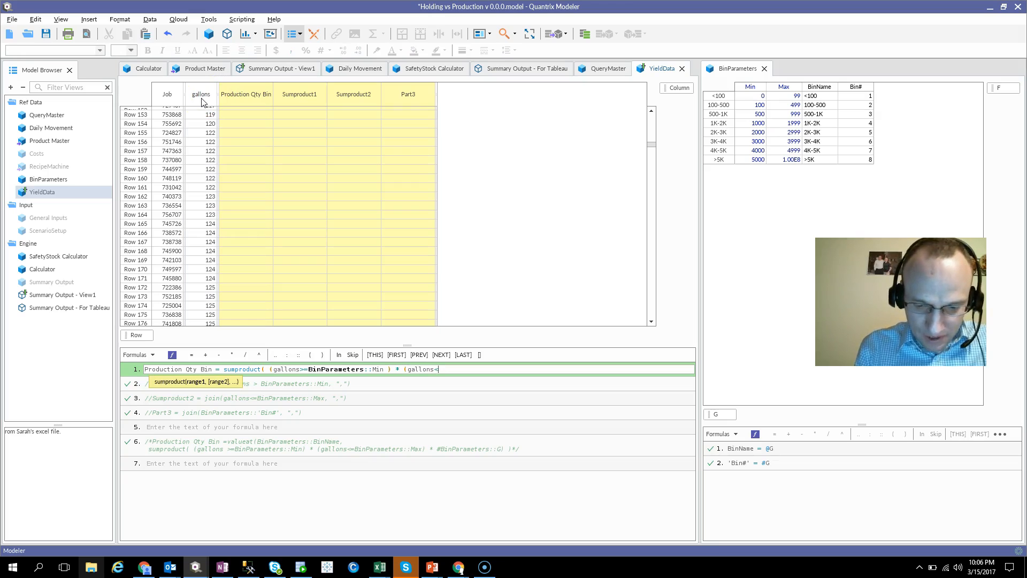
left_click(779, 89)
type(") * (")
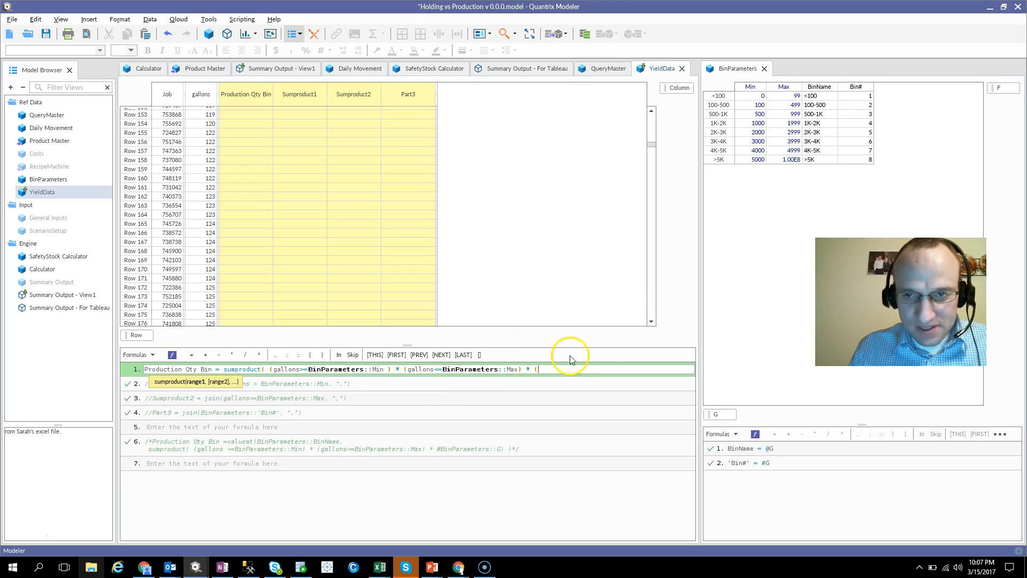
left_click(859, 88)
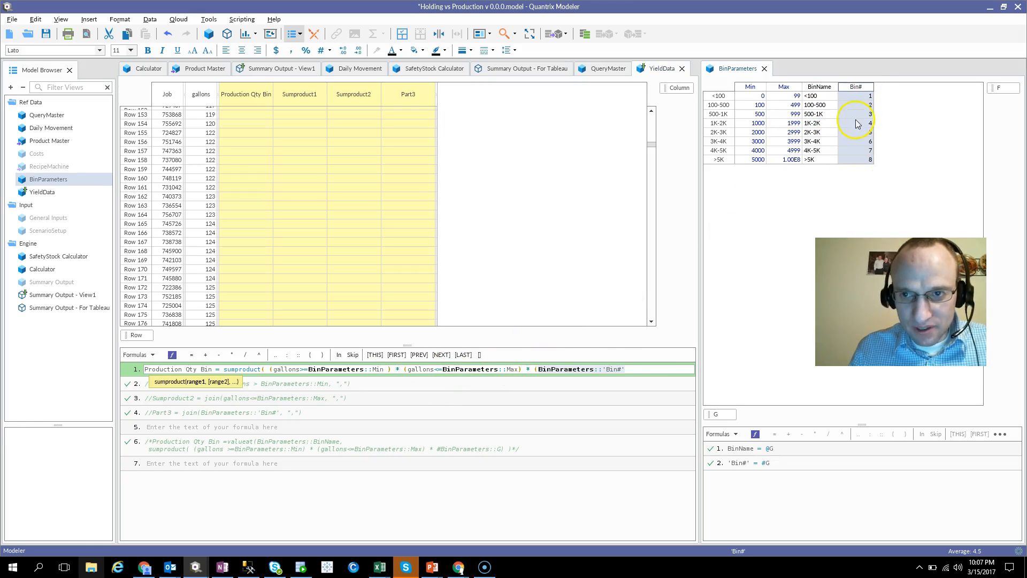
type(")")
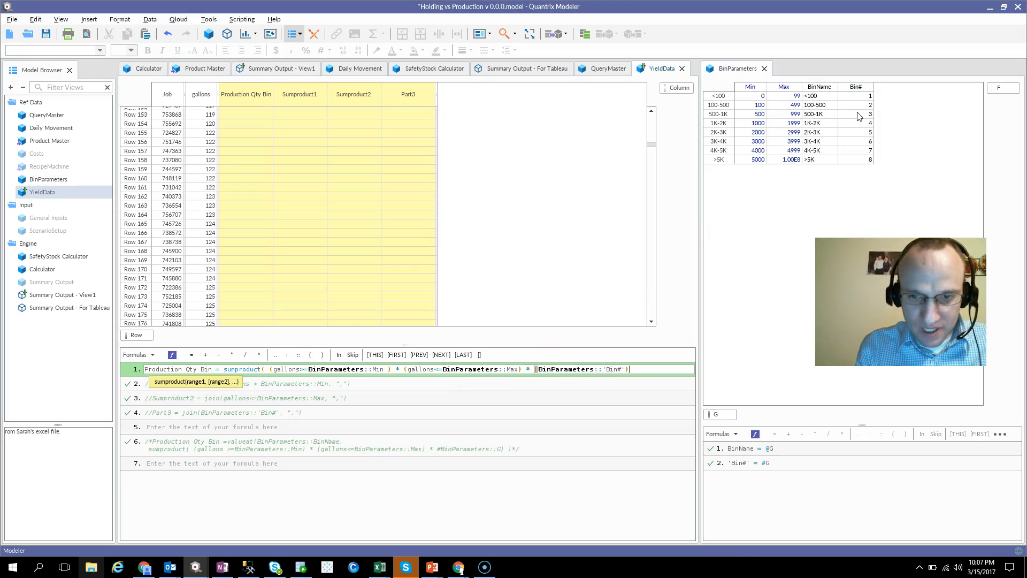
type(" )")
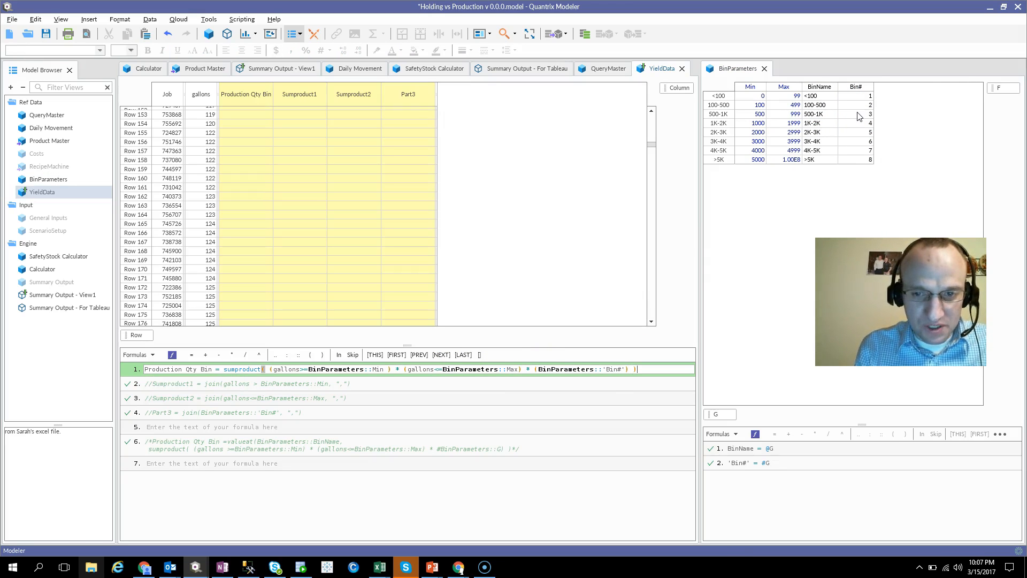
key("Return")
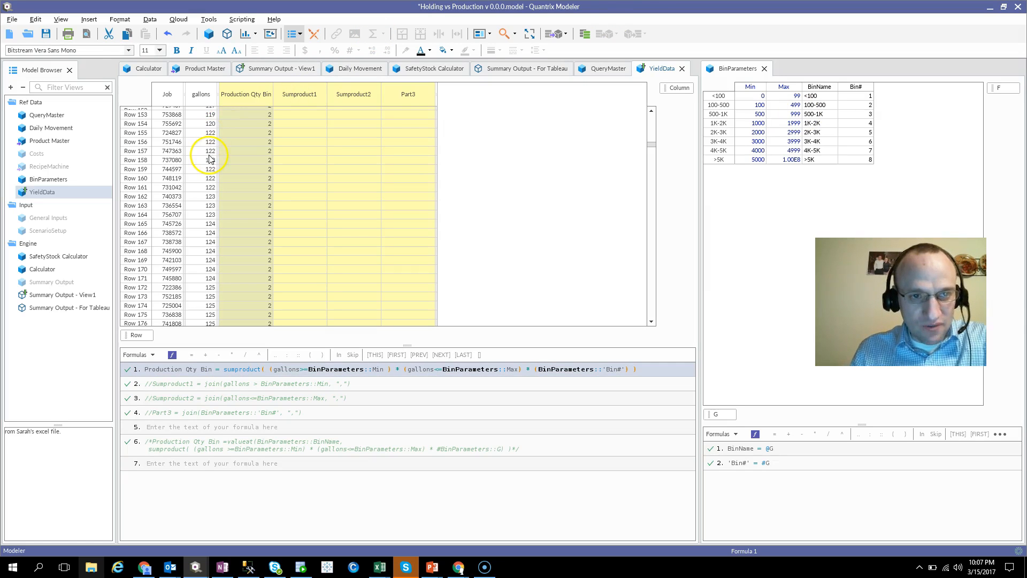
- Check the calculated Production Qty Bin numbers against gallons in low, middle and high YieldData rows
left_click(208, 133)
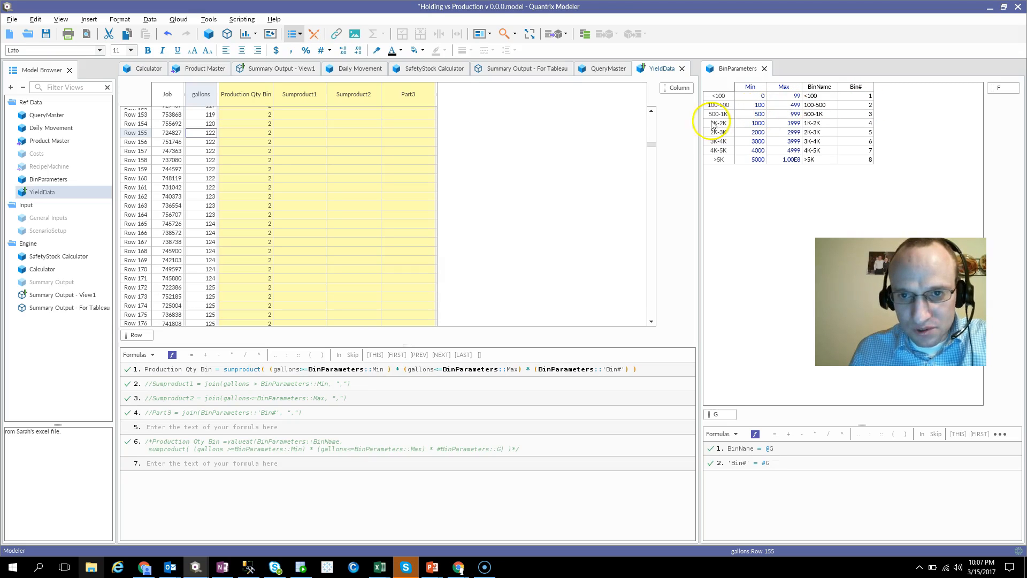
left_click_drag(652, 143, 656, 270)
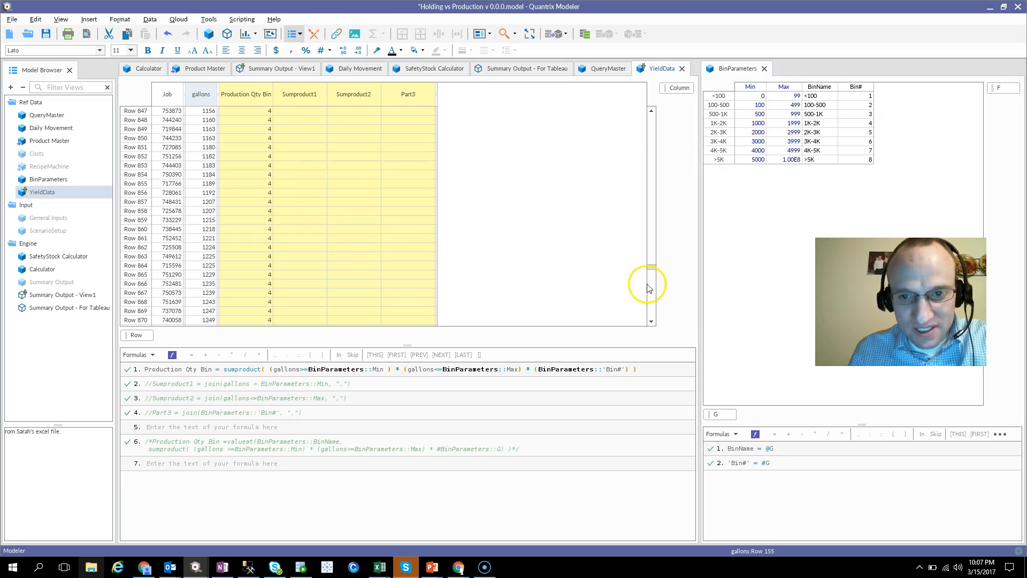
left_click_drag(654, 268, 671, 319)
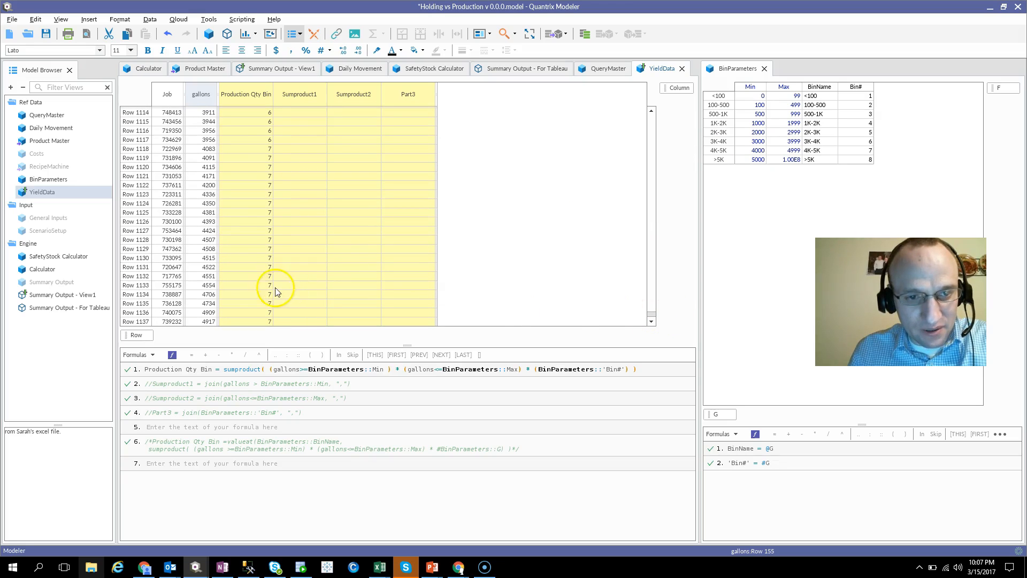
left_click(246, 272)
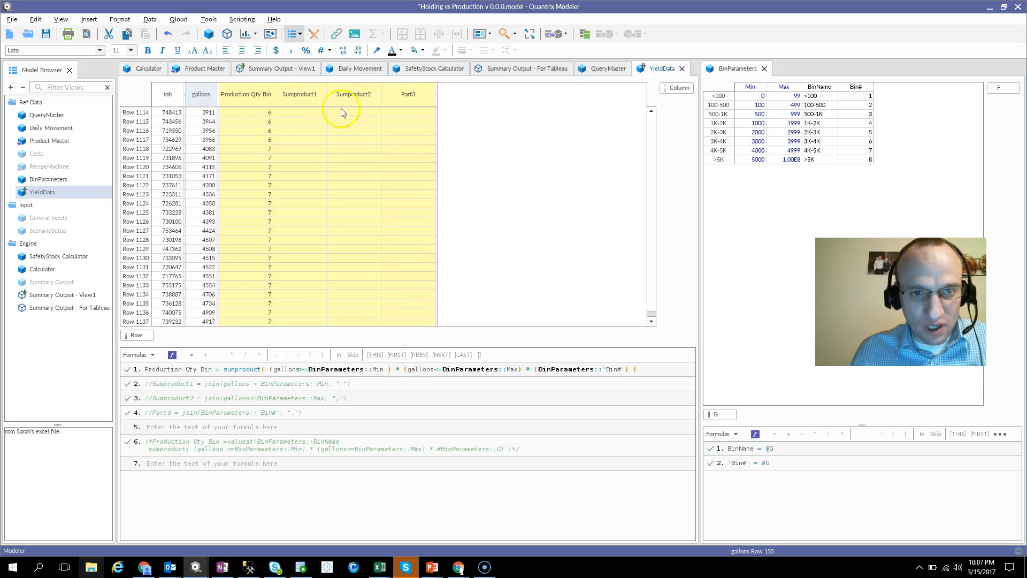
- Uncomment the Sumproduct1, Sumproduct2 and Part3 join formulas in YieldData
left_click(147, 385)
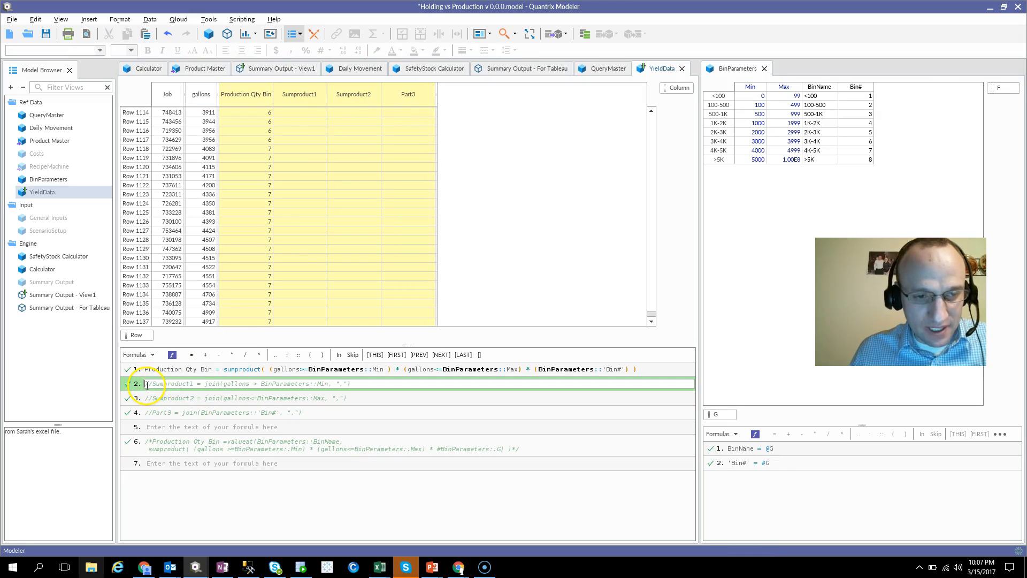
key("Delete")
key("Delete")
left_click(187, 424)
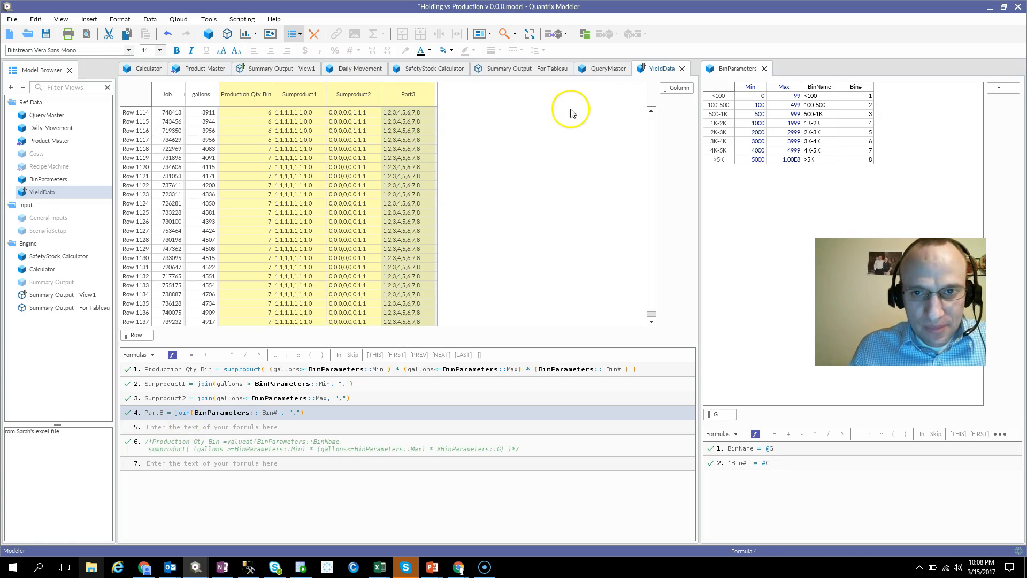
- Nest the Column category beside Row with wider data cells to view the joined arrays, and restore it to the column axis
left_click_drag(679, 87, 253, 336)
left_click_drag(215, 146, 305, 167)
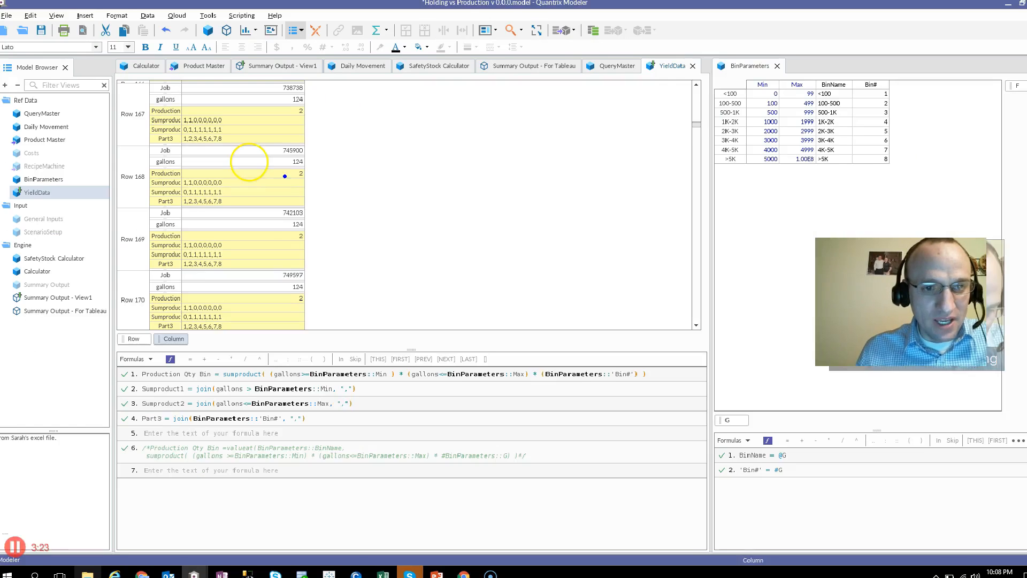
left_click_drag(173, 341, 685, 96)
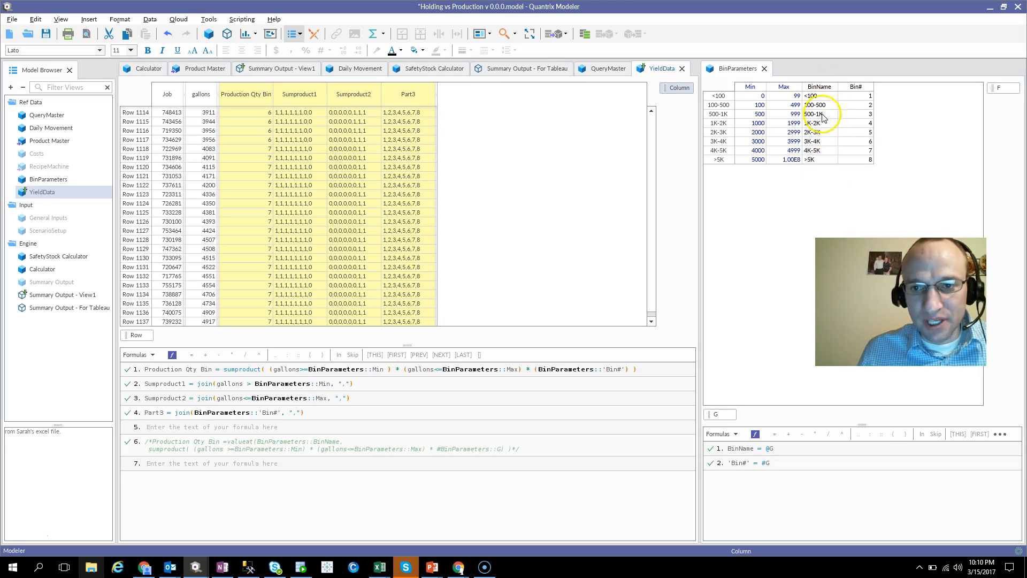
- Select the BinName column in BinParameters
left_click(815, 87)
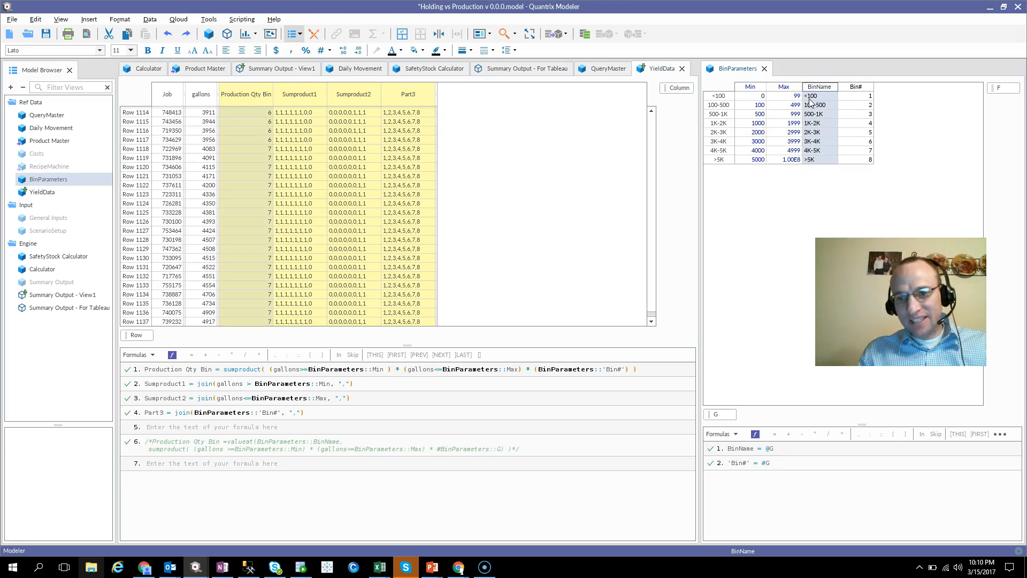